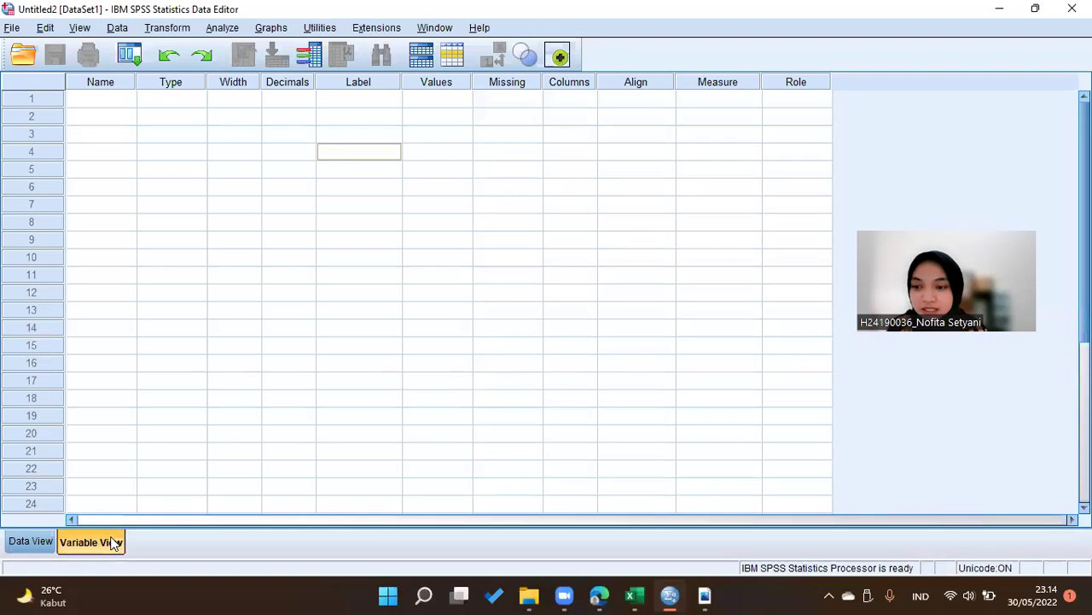
Step: Define two numeric variables, X labelled Motivasi and Y labelled Kinerja
left_click(94, 103)
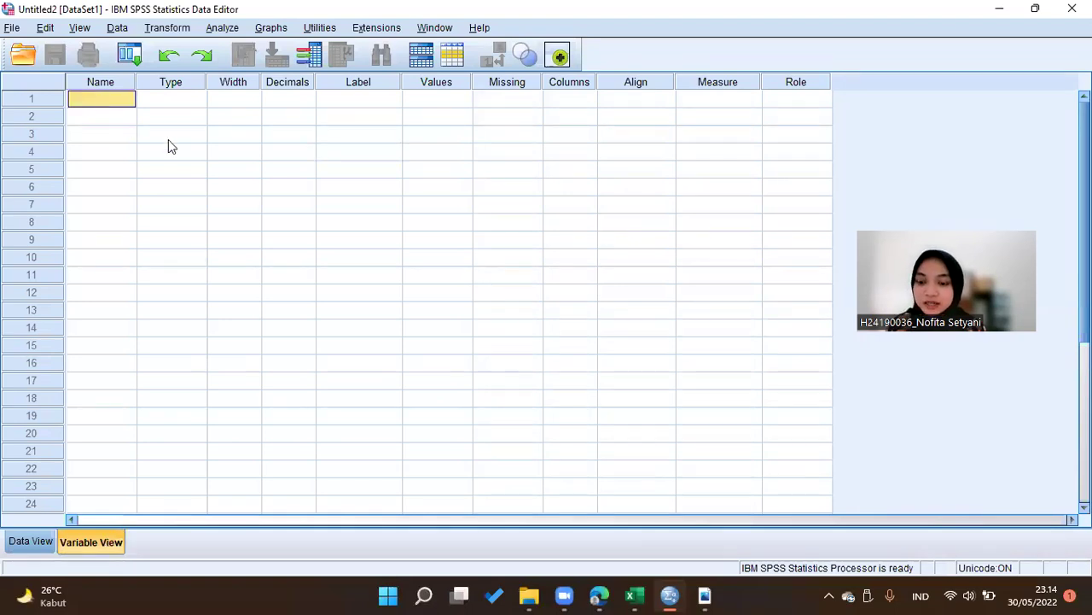
type("X")
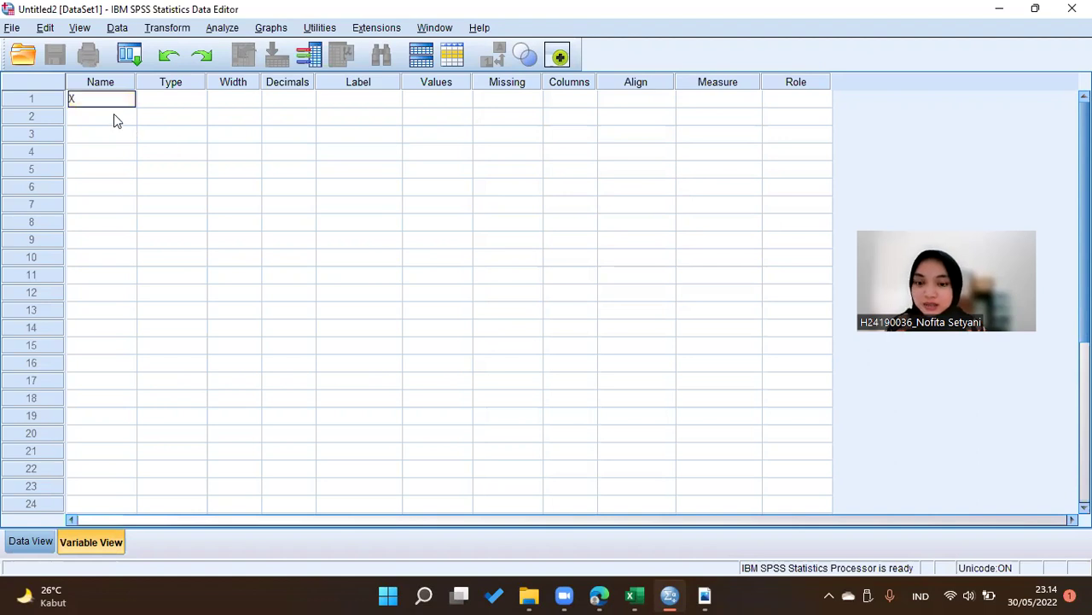
left_click(115, 116)
type("Y")
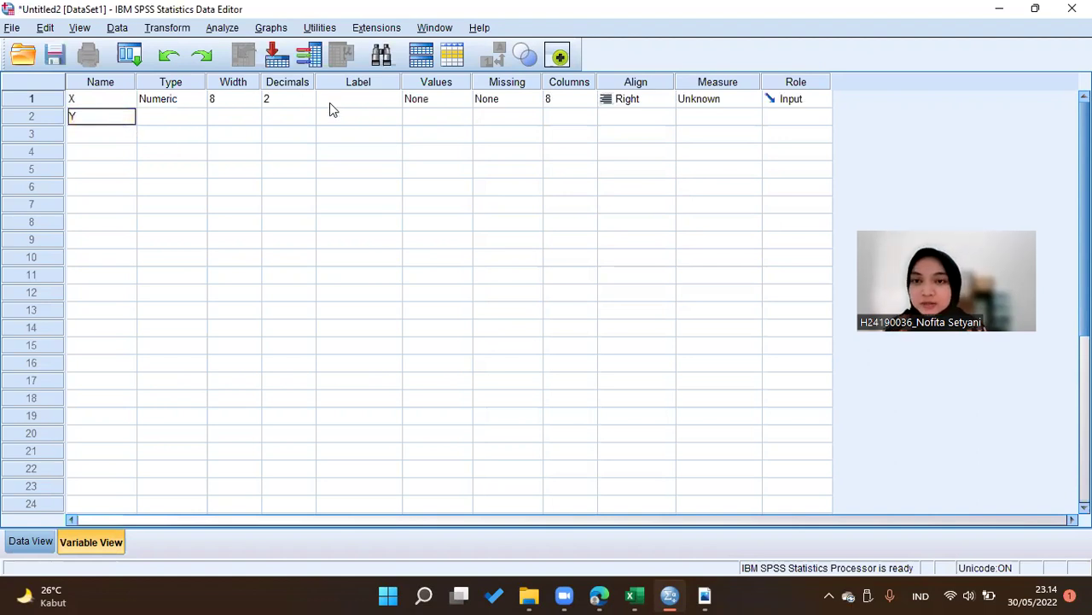
left_click(340, 102)
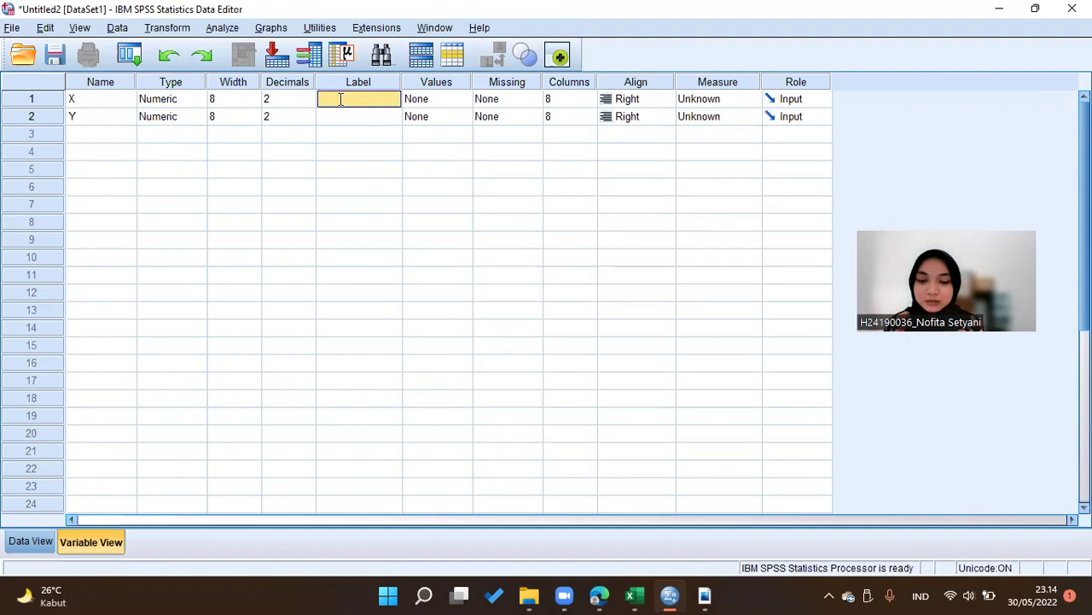
type("Motivasi")
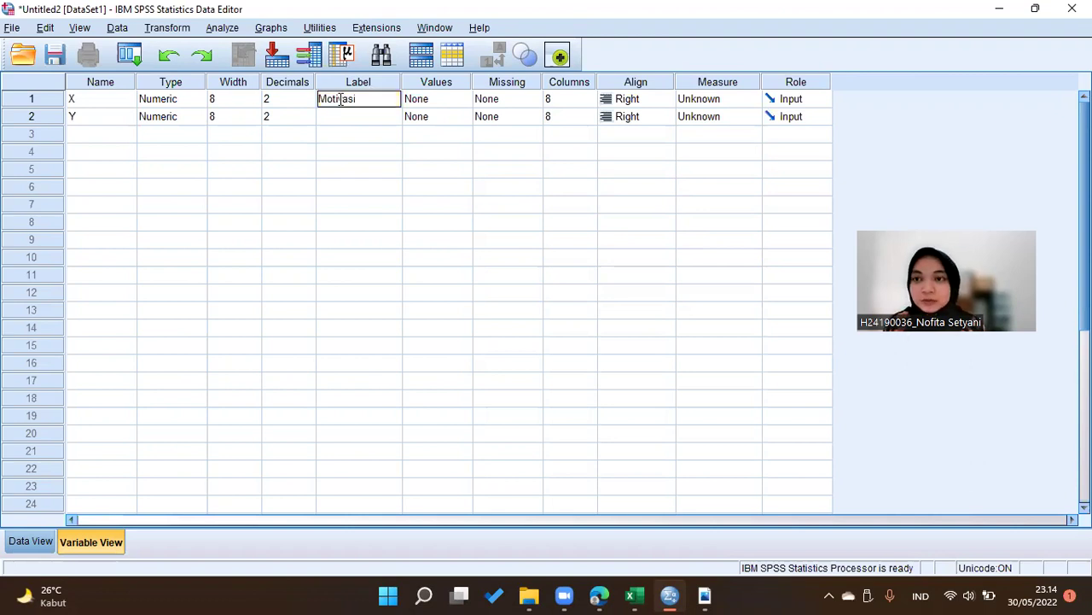
left_click(340, 116)
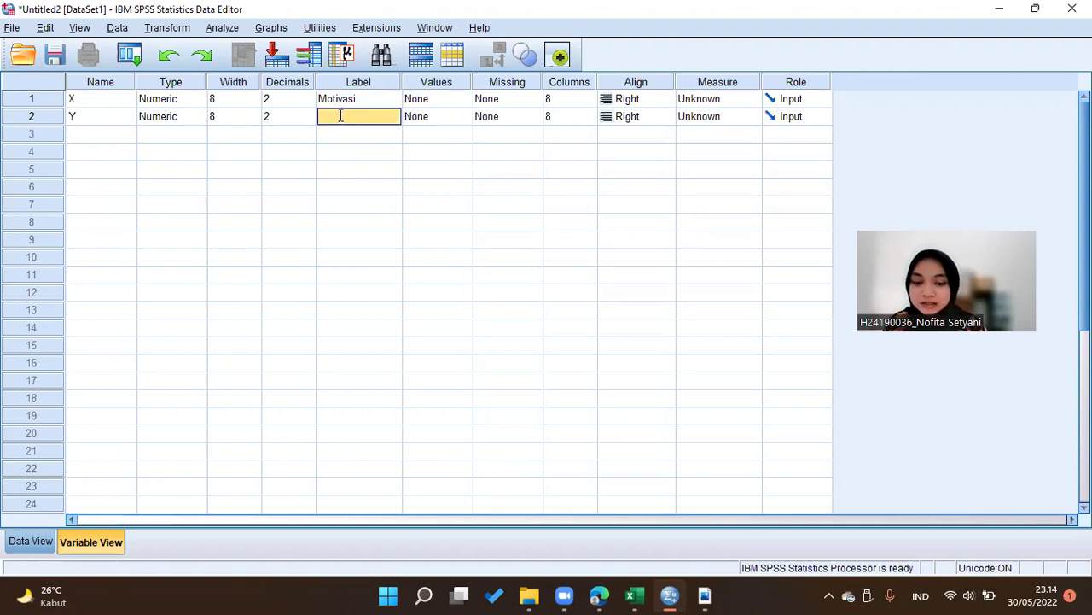
type("Kinerja")
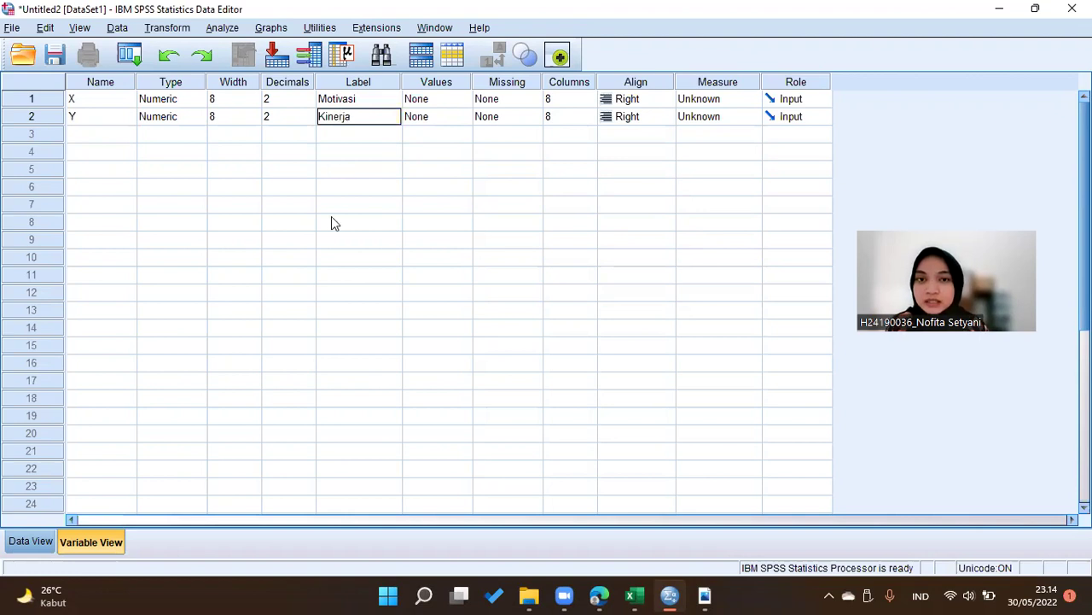
Step: Copy all Motivasi (X) and Kinerja (Y) values from the Excel sheet into the X and Y columns of the SPSS dataset
left_click(30, 541)
left_click(634, 595)
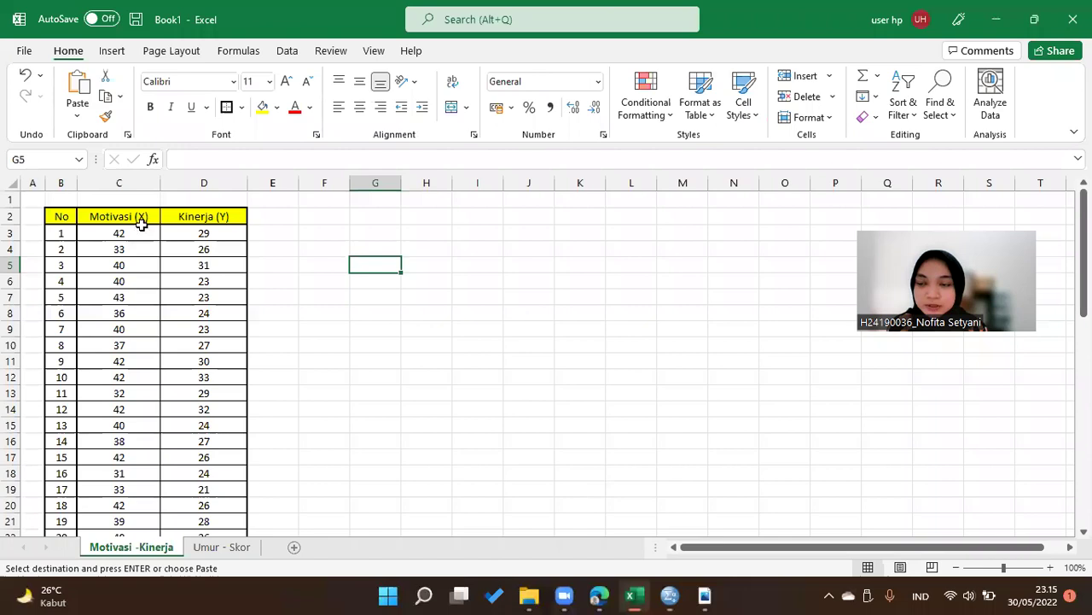
left_click_drag(128, 233, 204, 504)
key("ctrl+c")
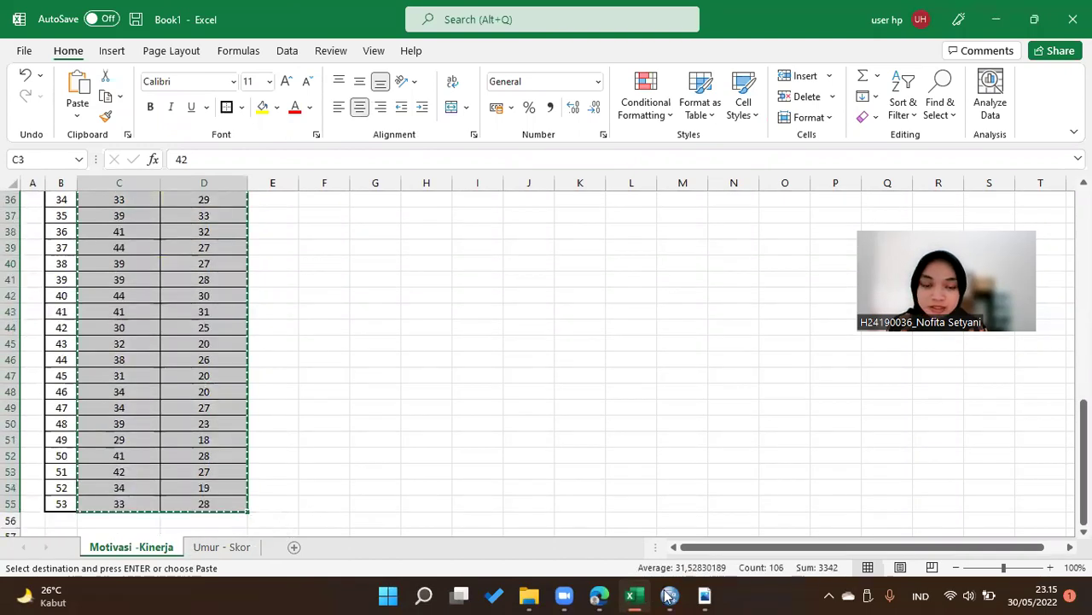
mouse_move(668, 595)
left_click(662, 500)
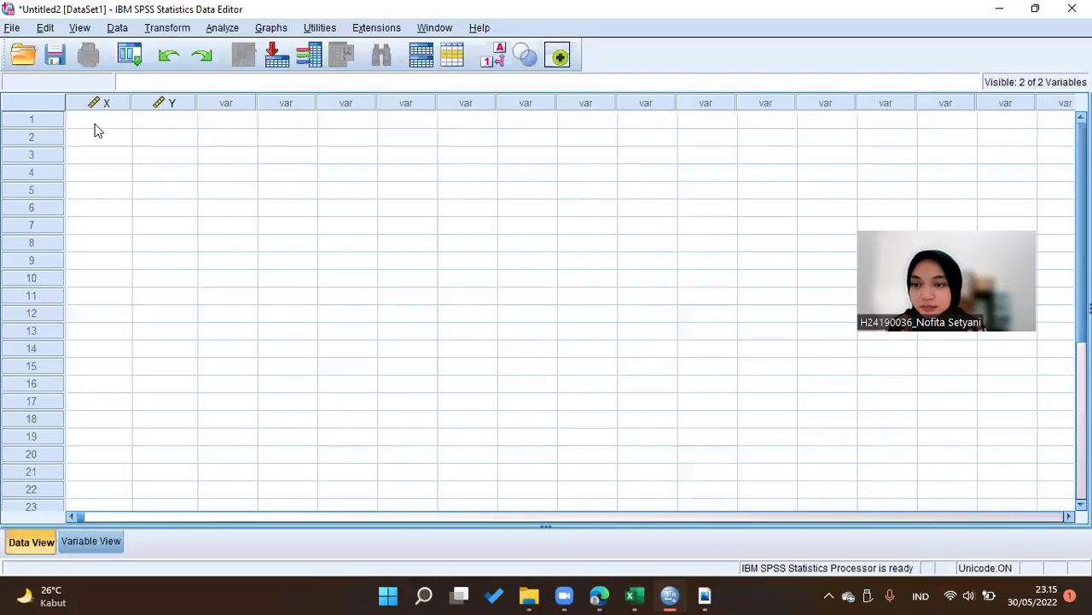
left_click(96, 123)
right_click(104, 118)
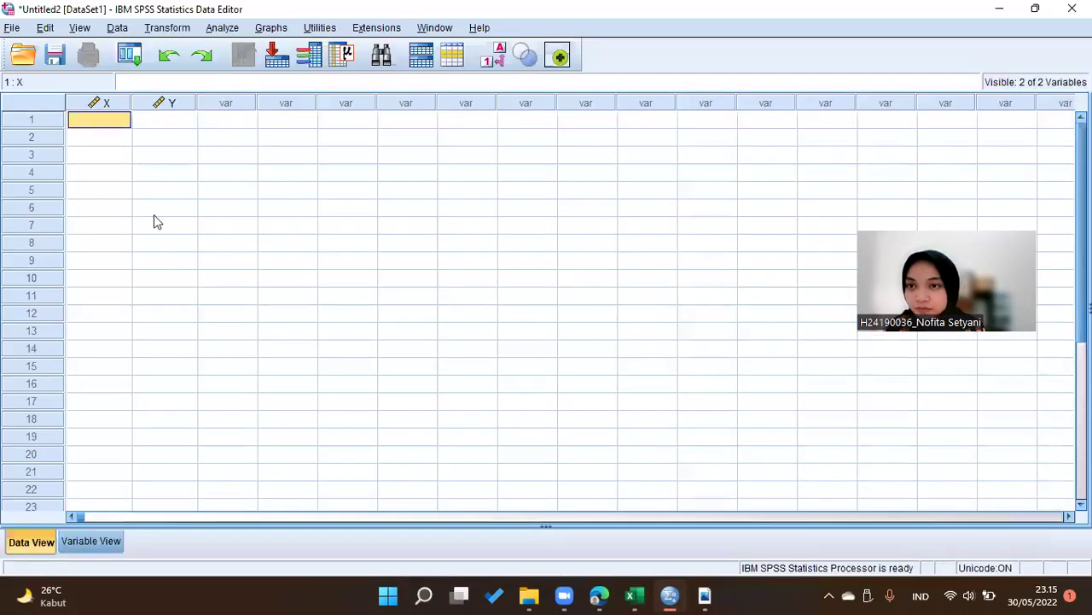
left_click(154, 209)
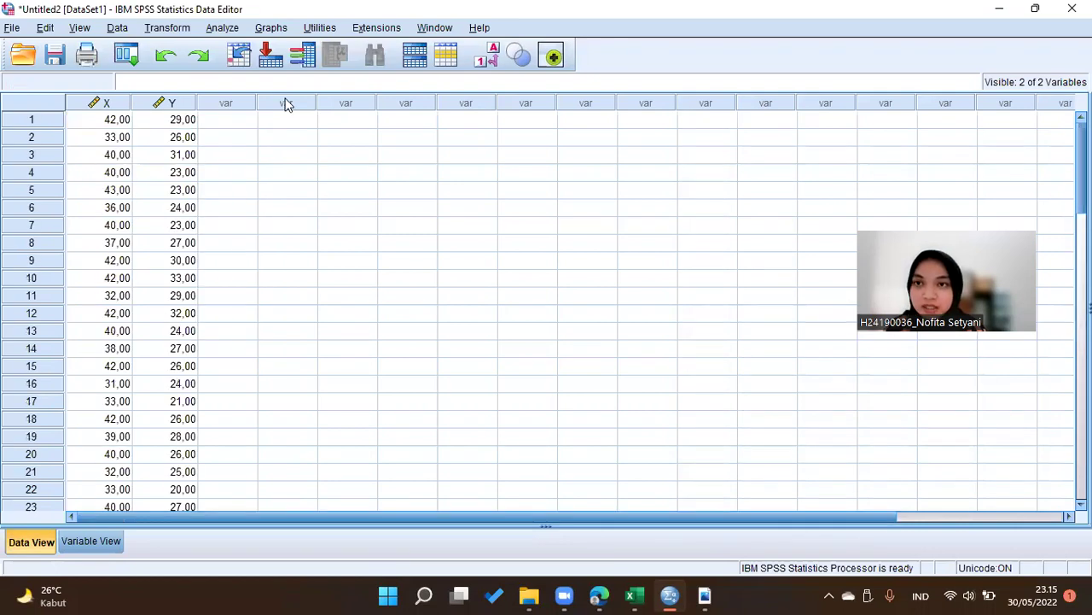
Step: Run a bivariate Pearson correlation of Motivasi and Kinerja with a two-tailed test and significant correlations flagged
left_click(226, 29)
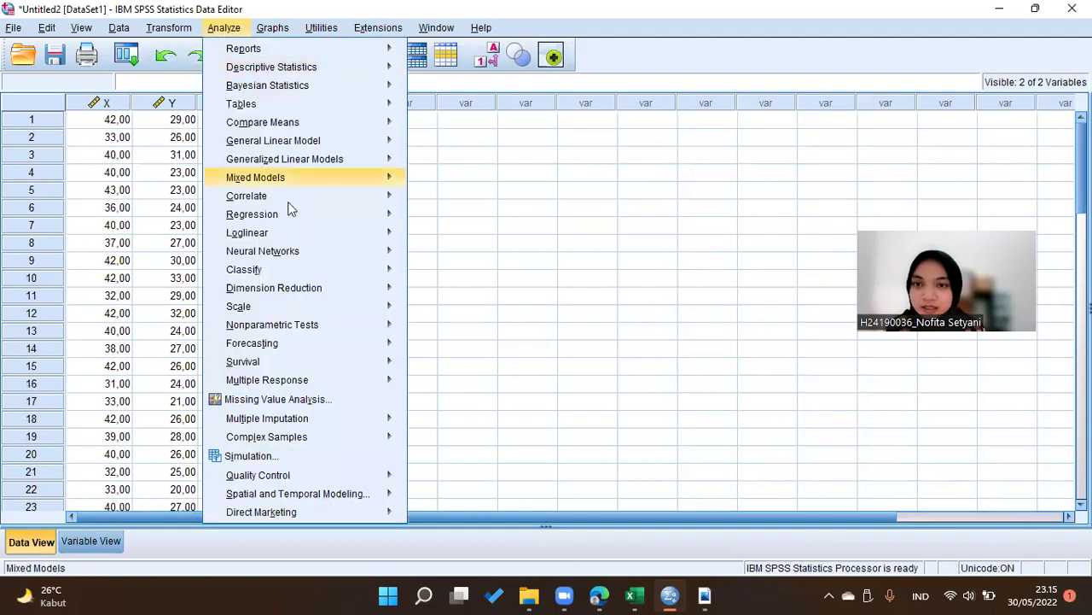
mouse_move(360, 198)
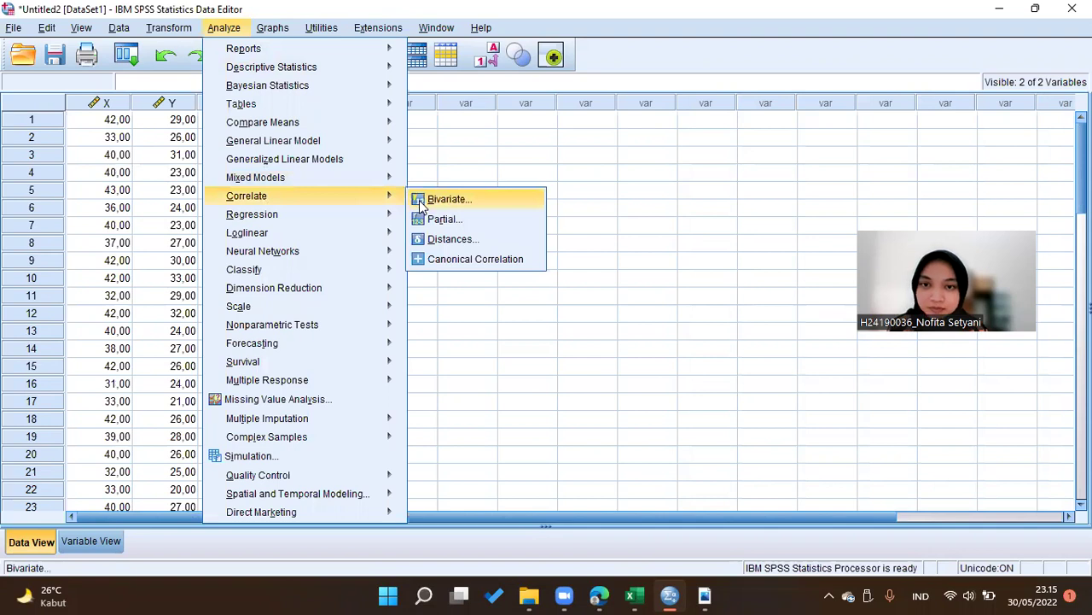
left_click(420, 200)
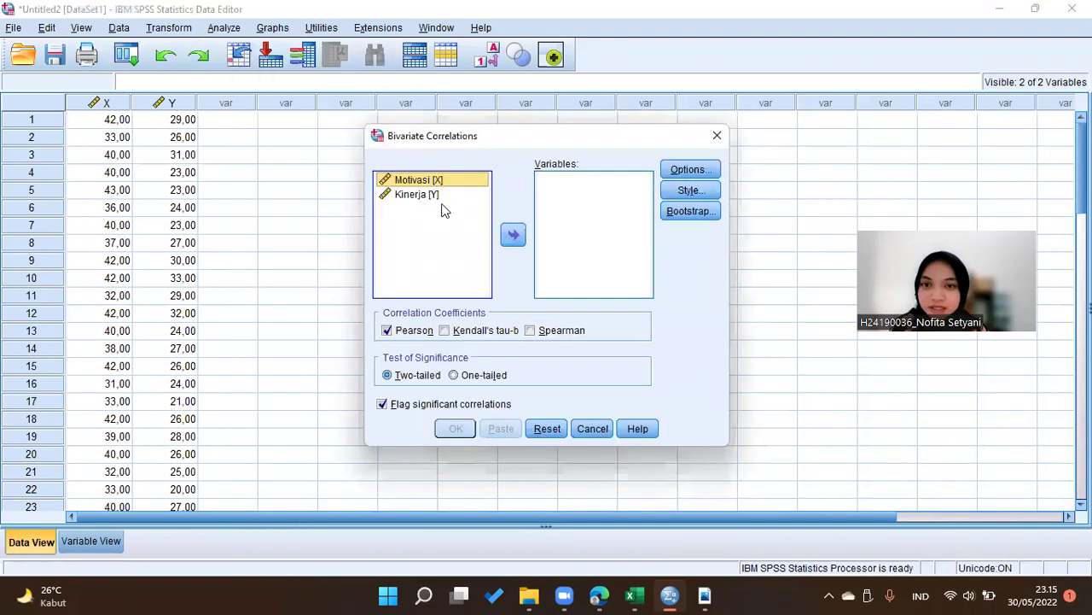
left_click(442, 201, "shift")
left_click(513, 233)
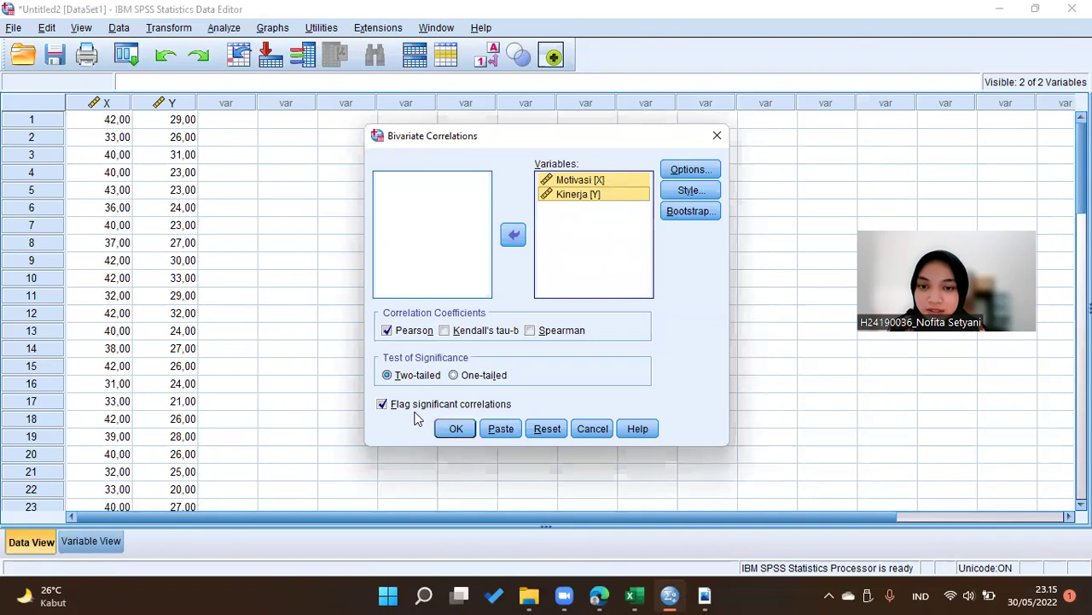
left_click(449, 427)
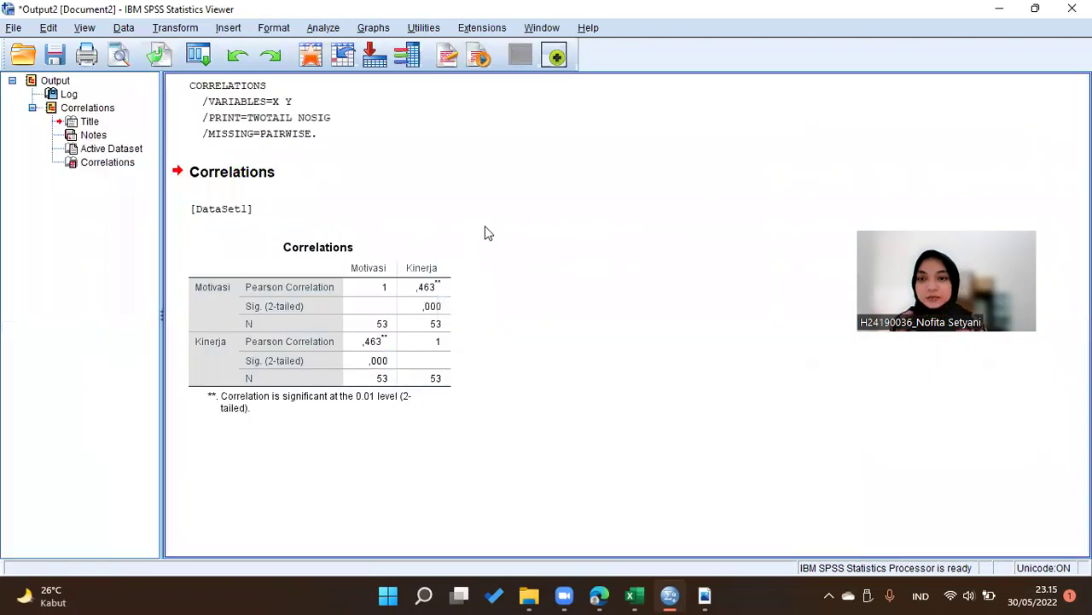
Step: Compare the Motivasi–Kinerja correlation table with the Pearson strength guidelines in the Adobe Reader presentation, returning to the SPSS output
left_click(364, 351)
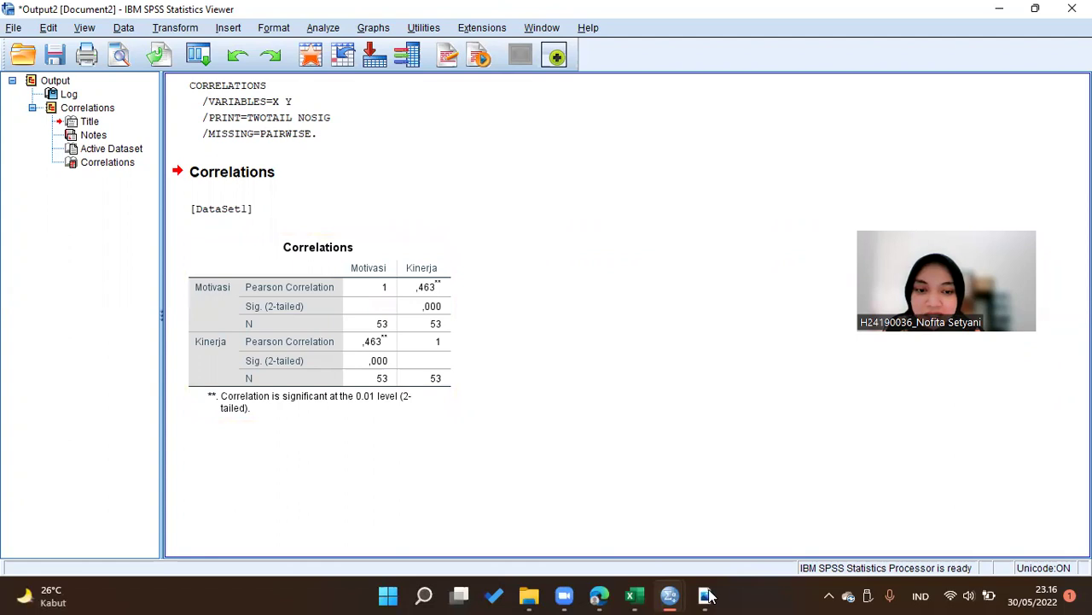
mouse_move(713, 595)
left_click(717, 523)
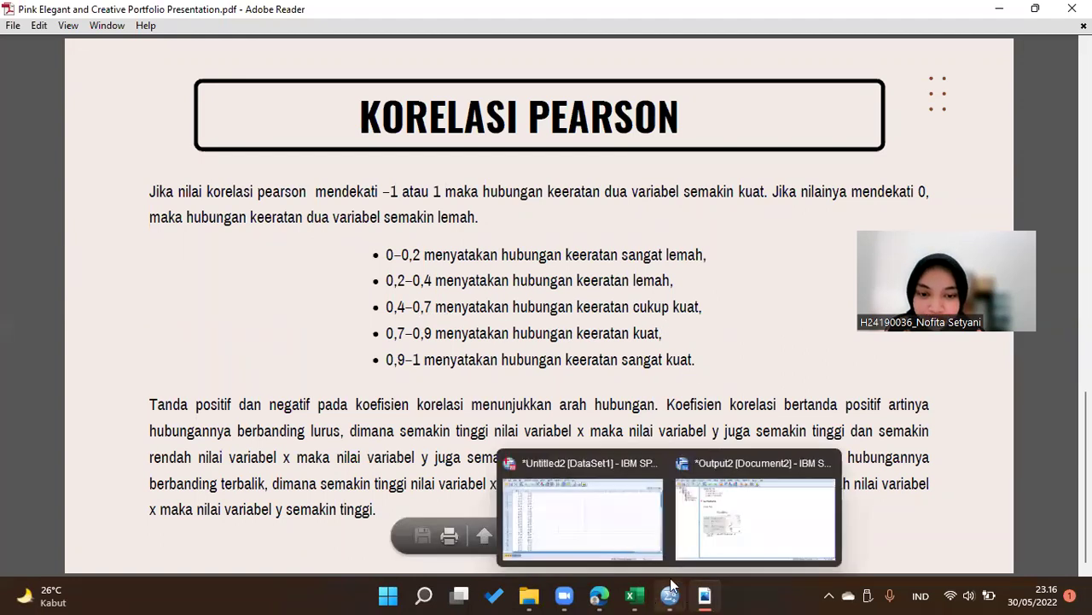
left_click(734, 515)
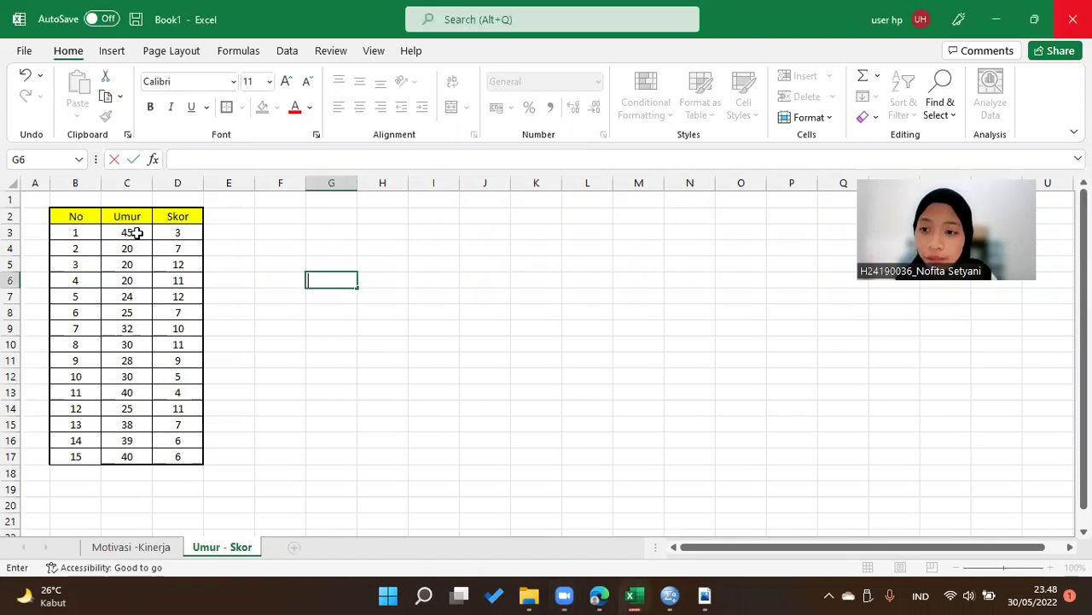
Step: Copy the Umur and Skor values from the Excel sheet into the X and Y columns of the SPSS dataset
left_click_drag(136, 235, 191, 461)
right_click(171, 334)
left_click(267, 157)
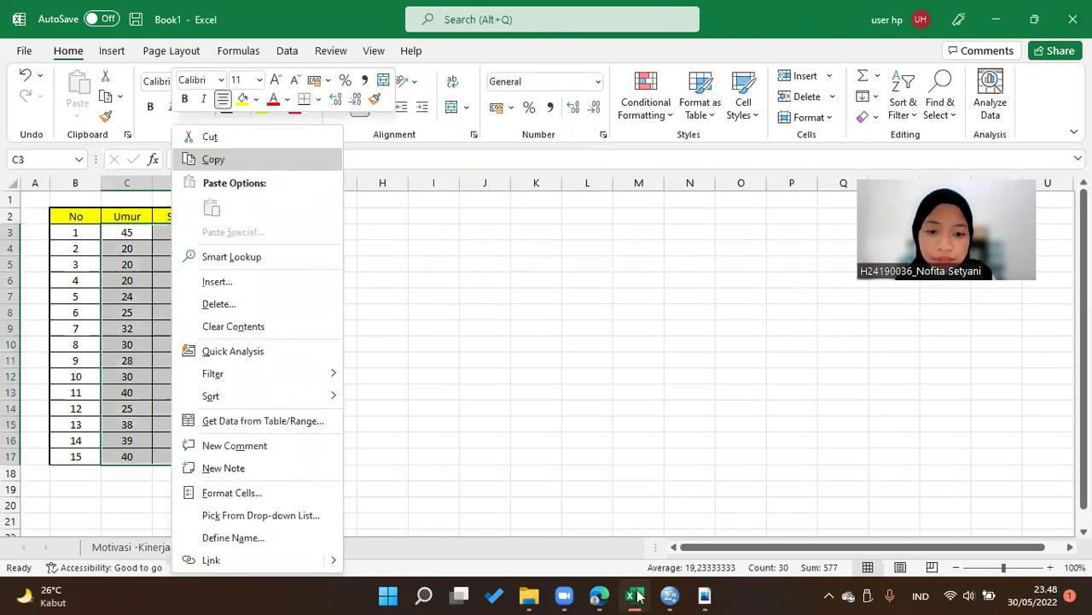
key("alt+Tab")
left_click(47, 548)
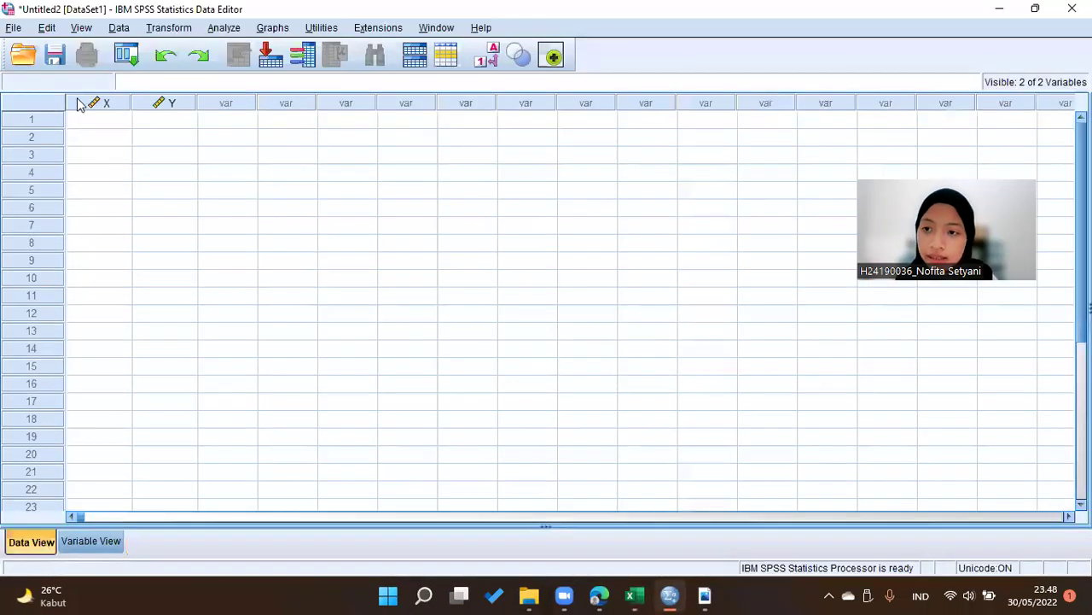
left_click(96, 126)
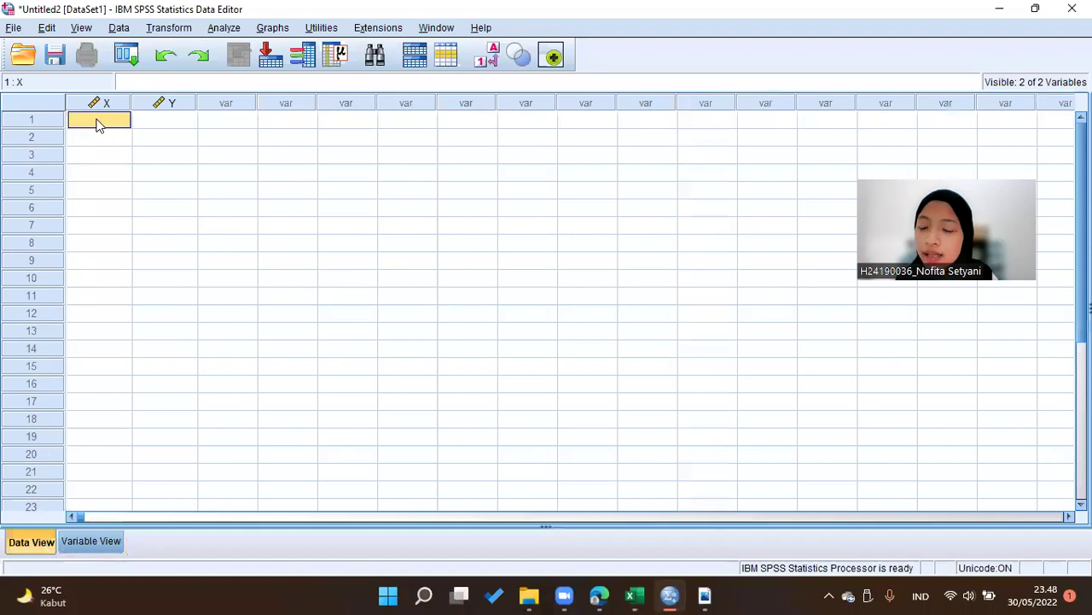
right_click(96, 125)
left_click(126, 210)
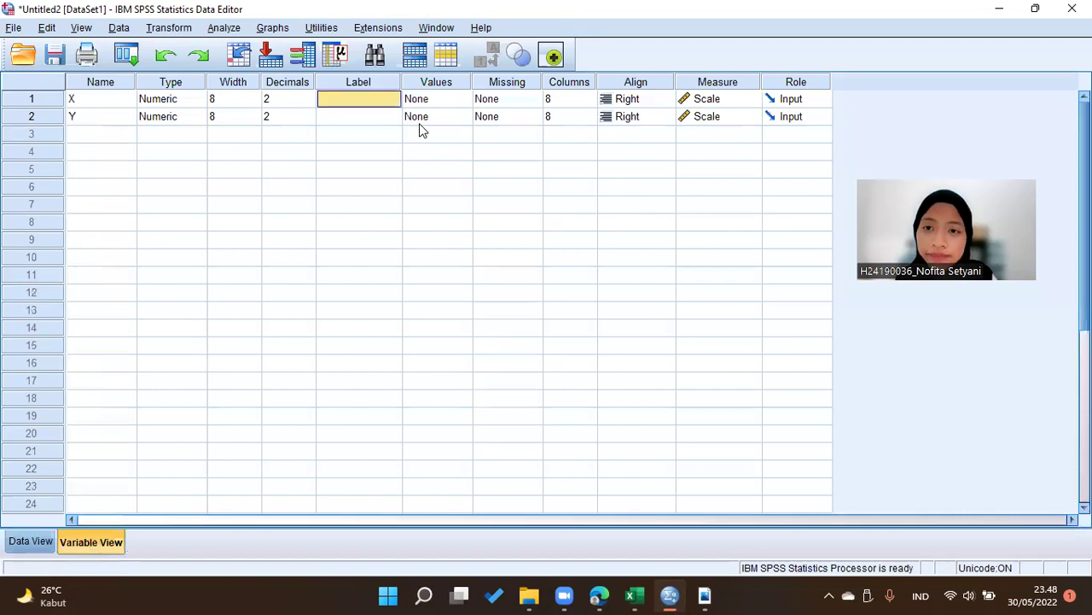
Step: Label variable X as Usia and variable Y as Skor
type("U")
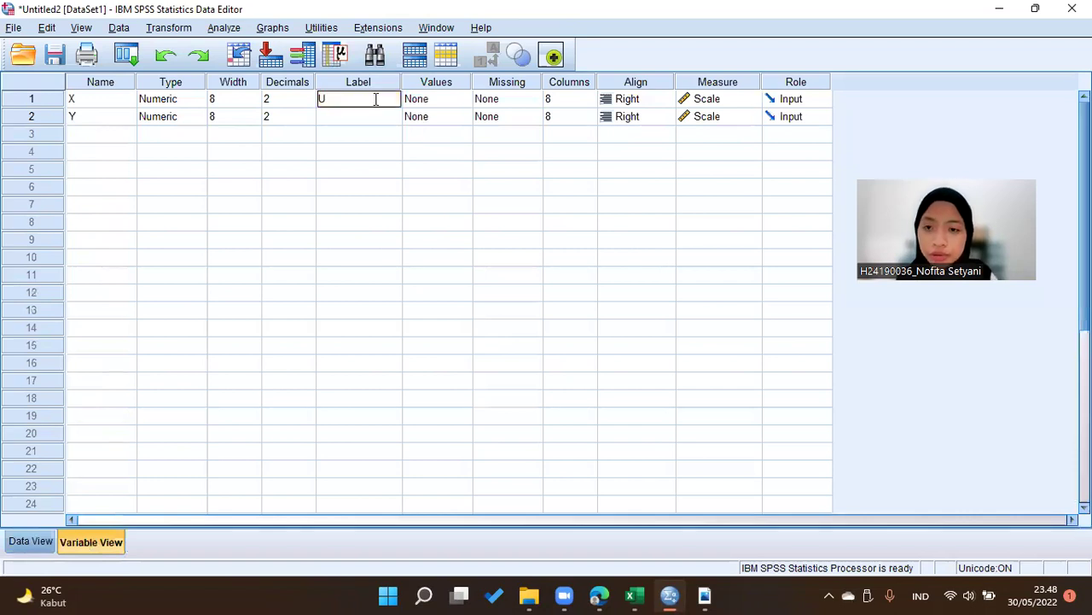
type("sia")
left_click(372, 120)
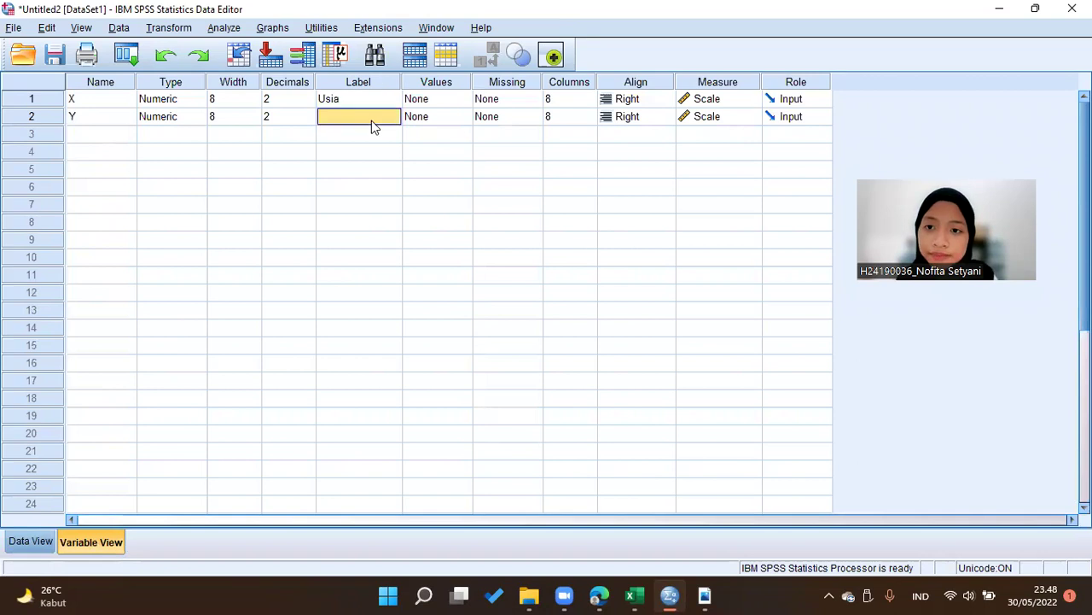
type("Skor")
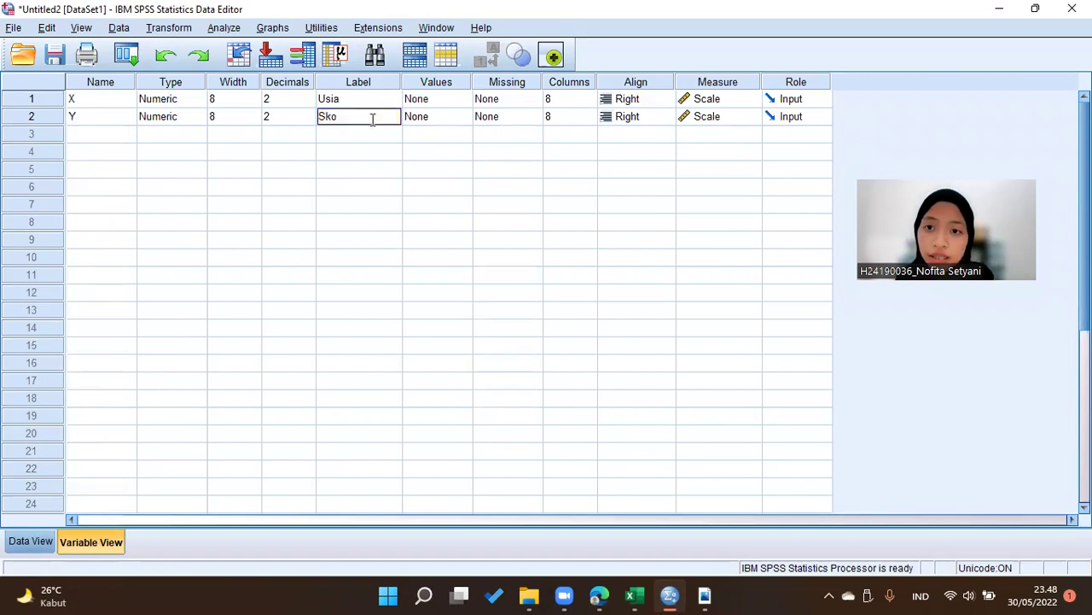
Step: Set the decimals of variables X and Y to 0 and return to the data values
left_click(291, 100)
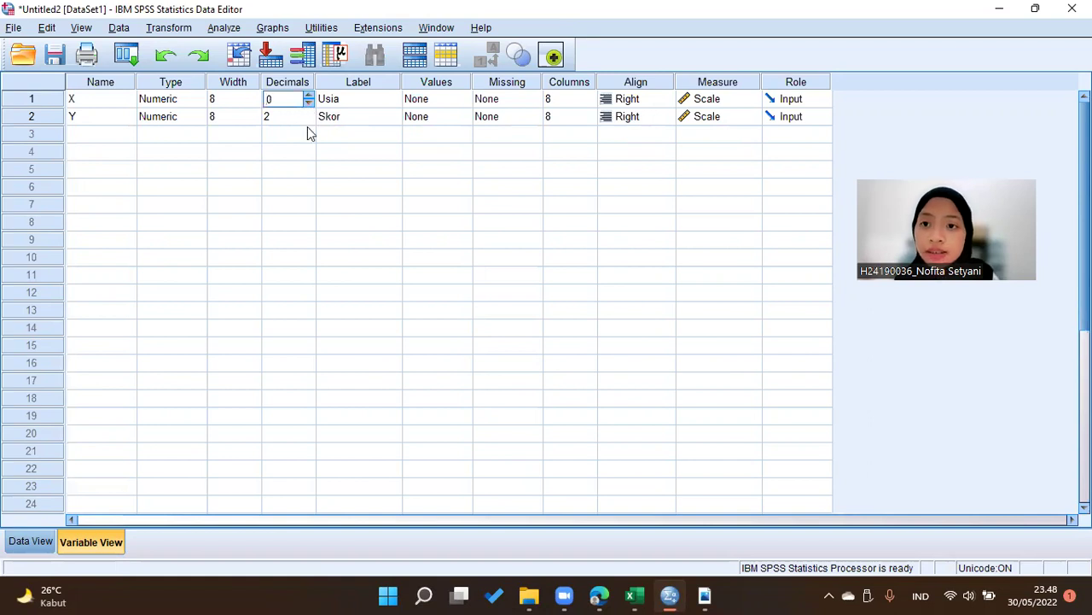
left_click(295, 117)
left_click(308, 120)
left_click(37, 541)
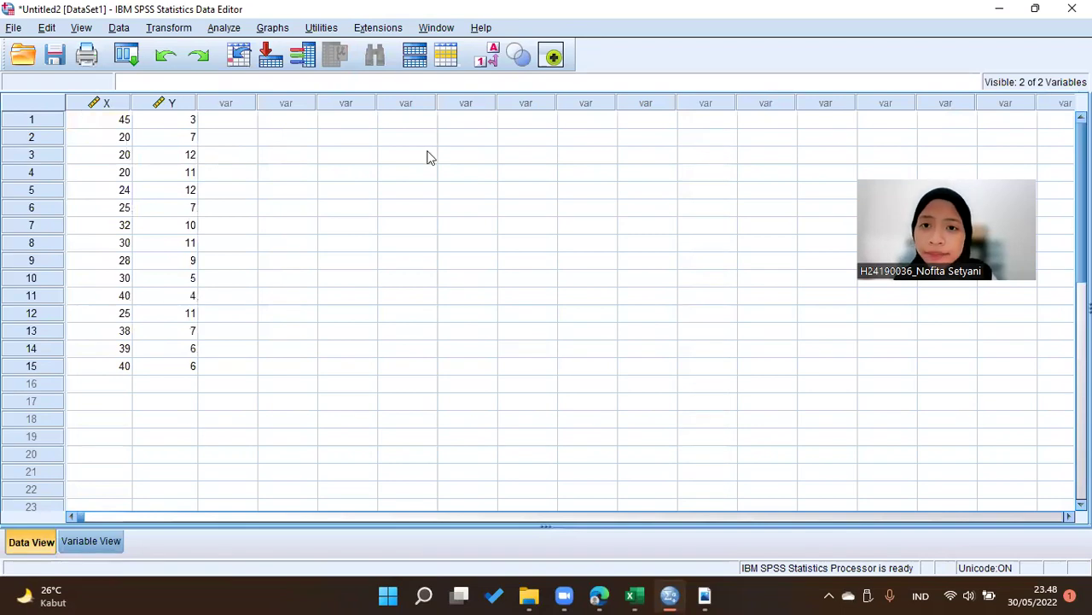
Step: Run a bivariate Pearson correlation of Usia and Skor with a two-tailed test and significant correlations flagged
left_click(233, 29)
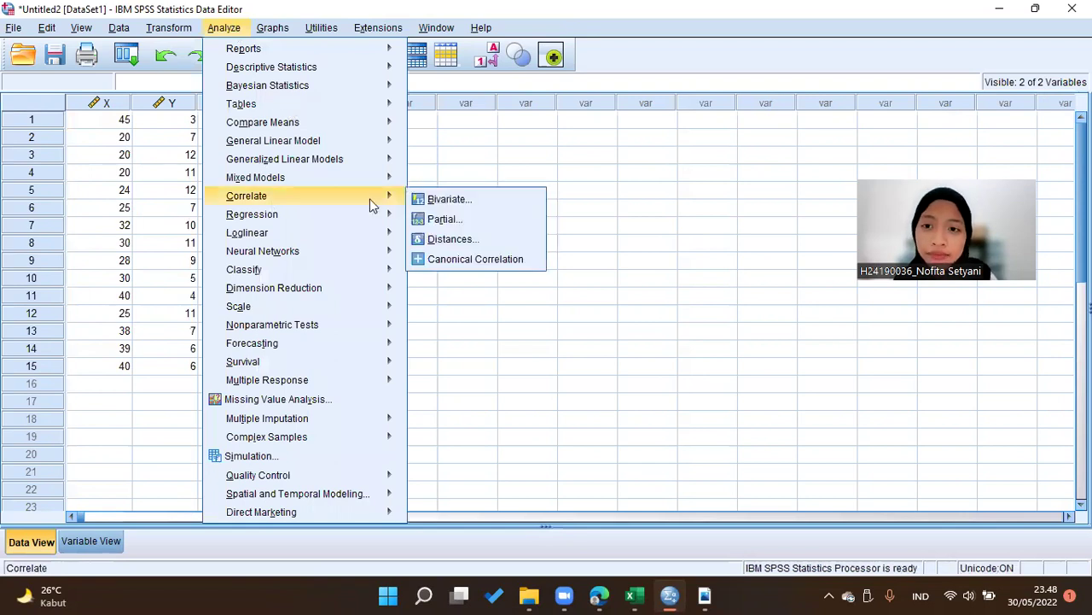
left_click(432, 200)
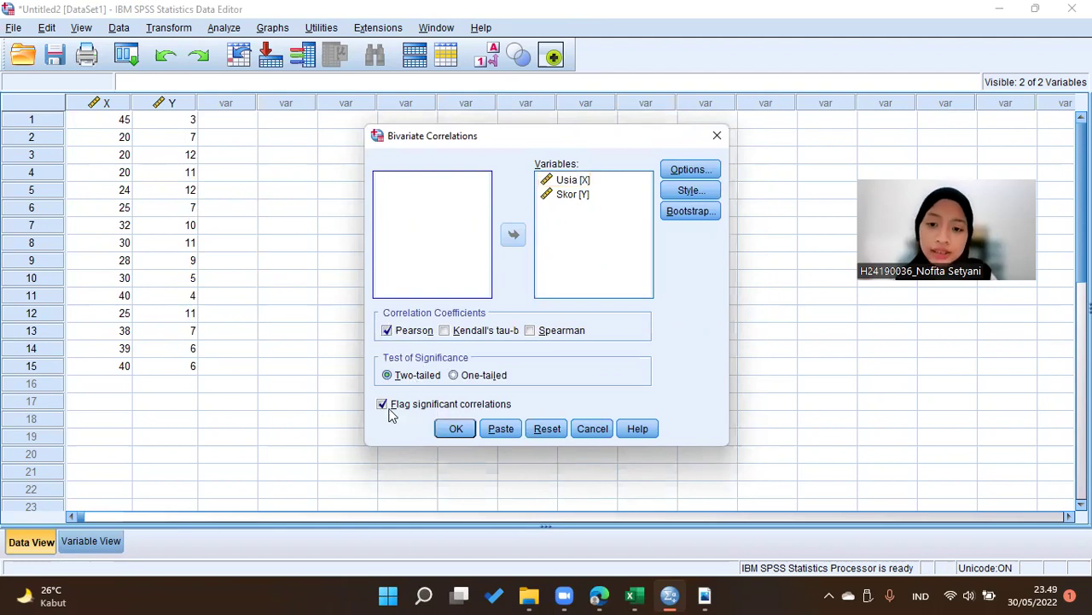
left_click(453, 435)
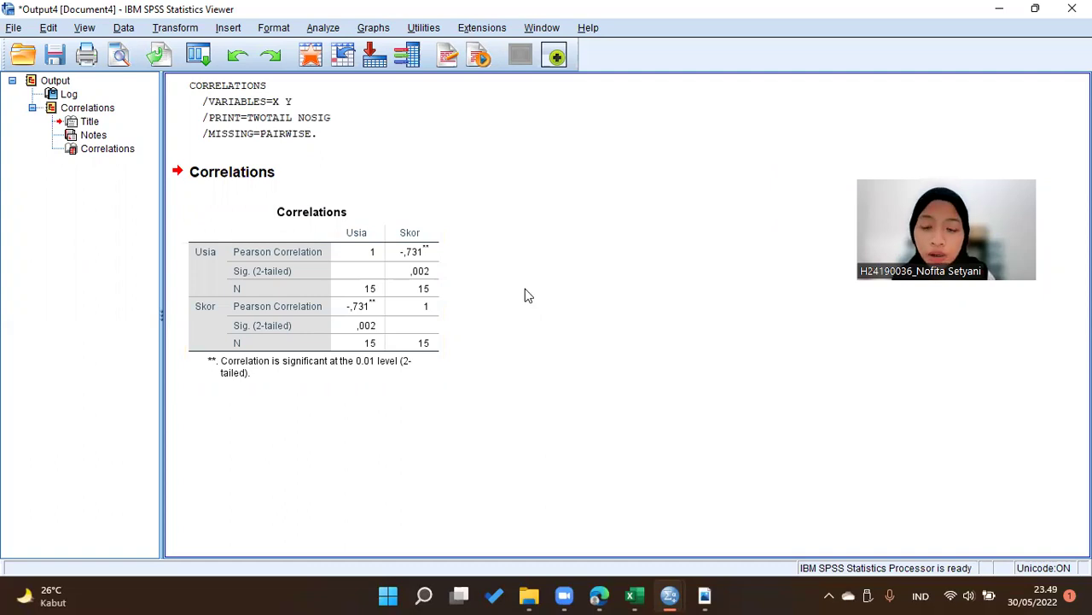
Step: Examine the Pearson coefficient, two-tailed significance and footnote in the Usia–Skor correlation table
left_click(411, 271)
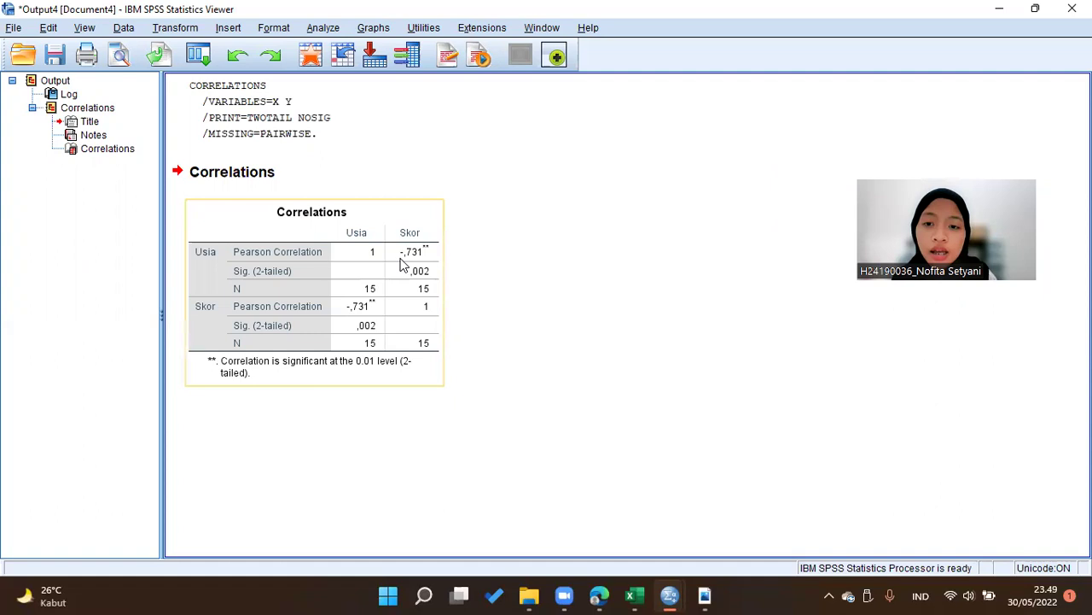
left_click(458, 273)
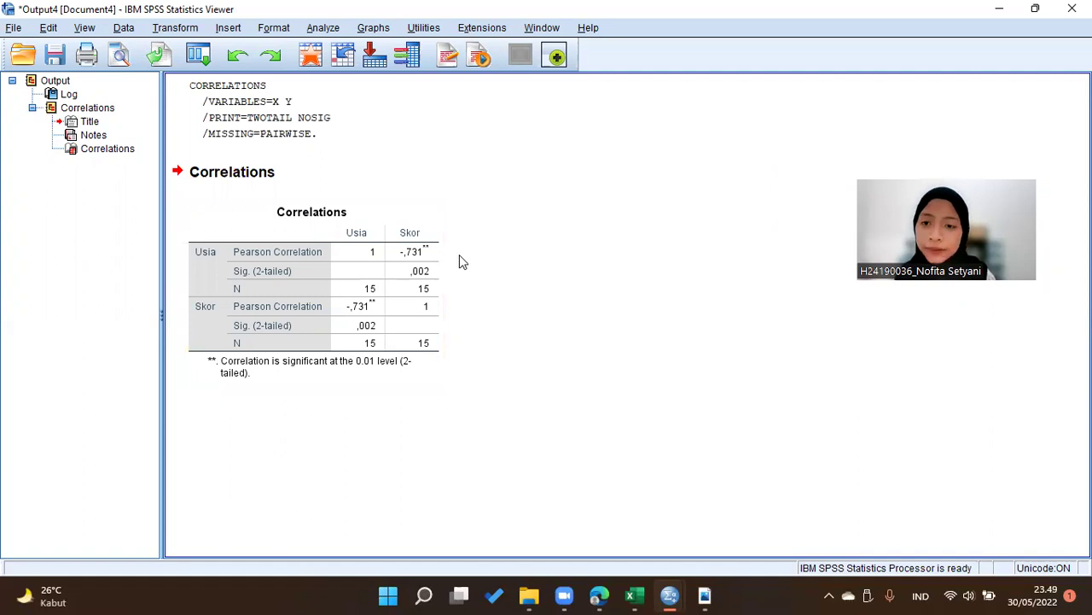
left_click(332, 253)
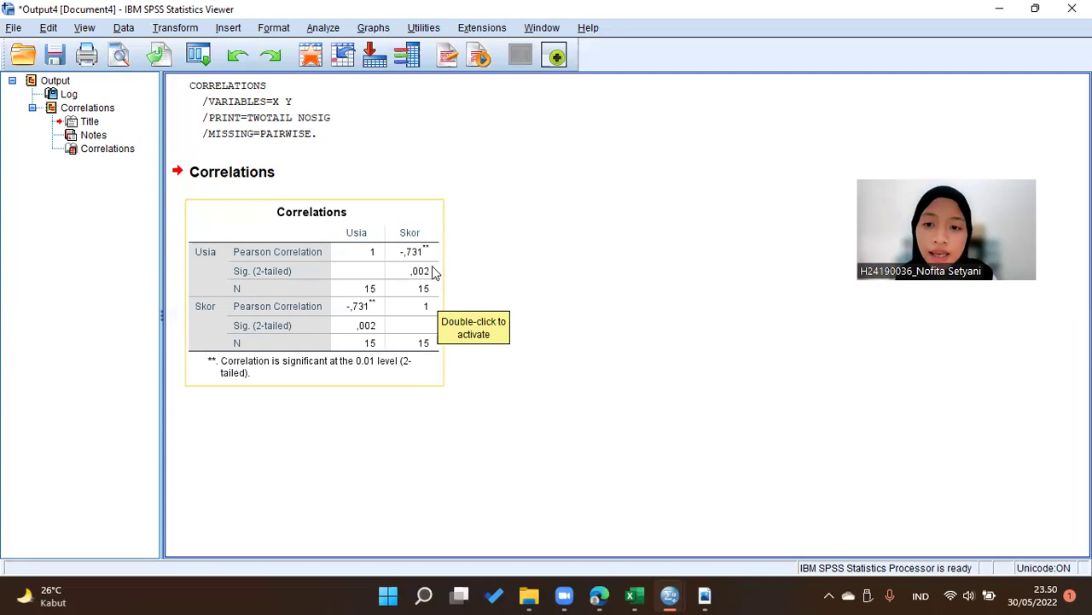
left_click(545, 291)
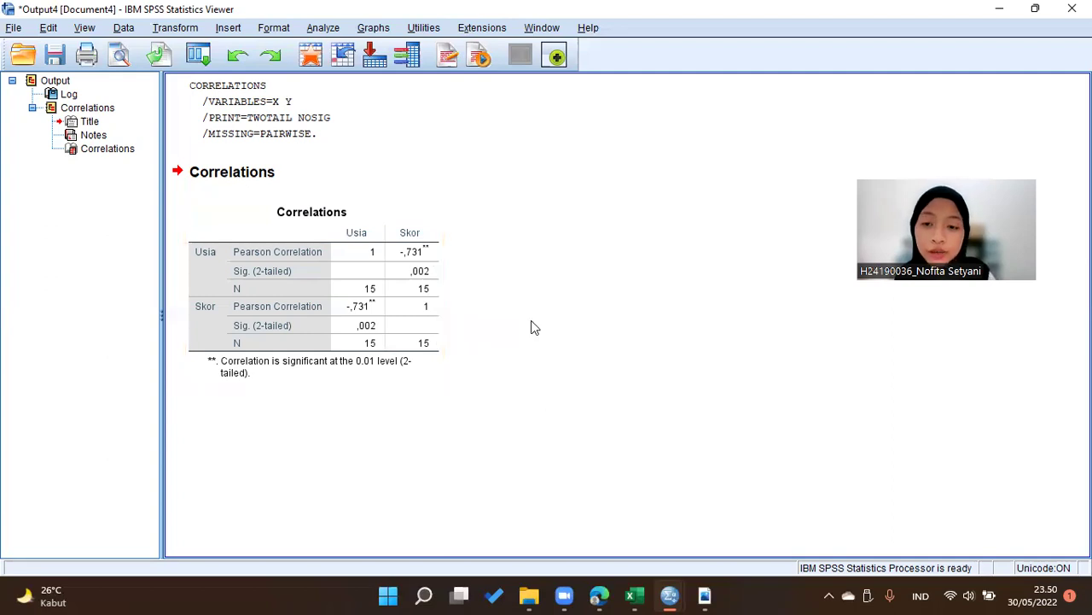
left_click(326, 374)
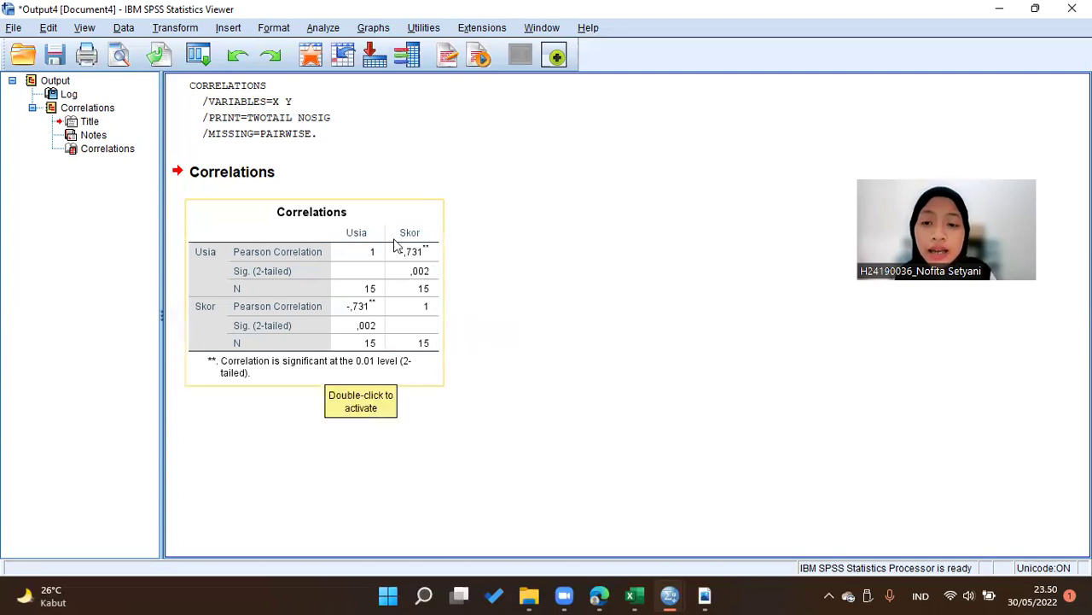
left_click(527, 305)
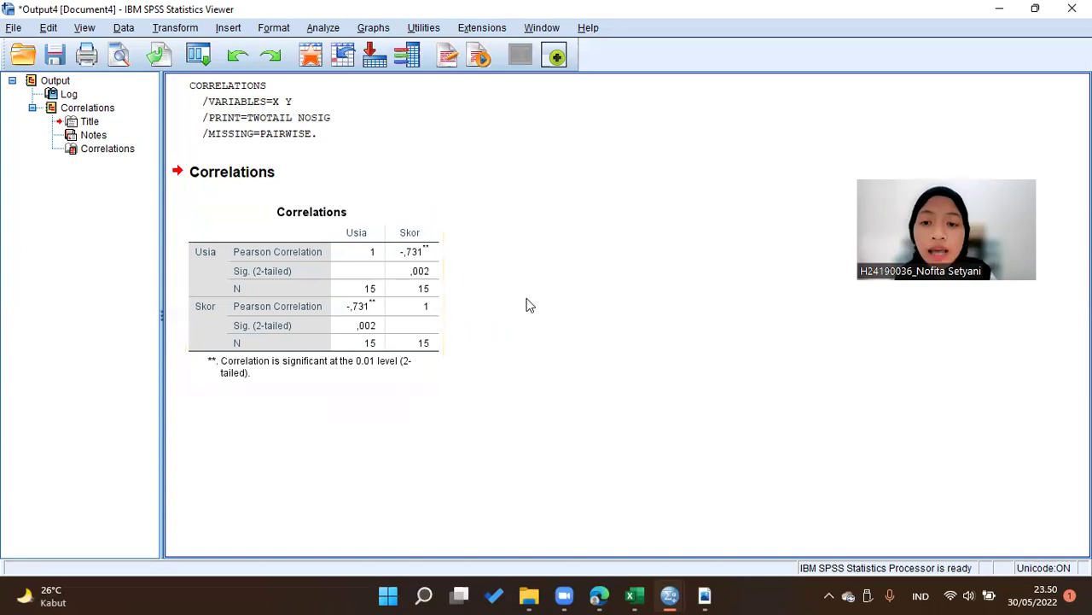